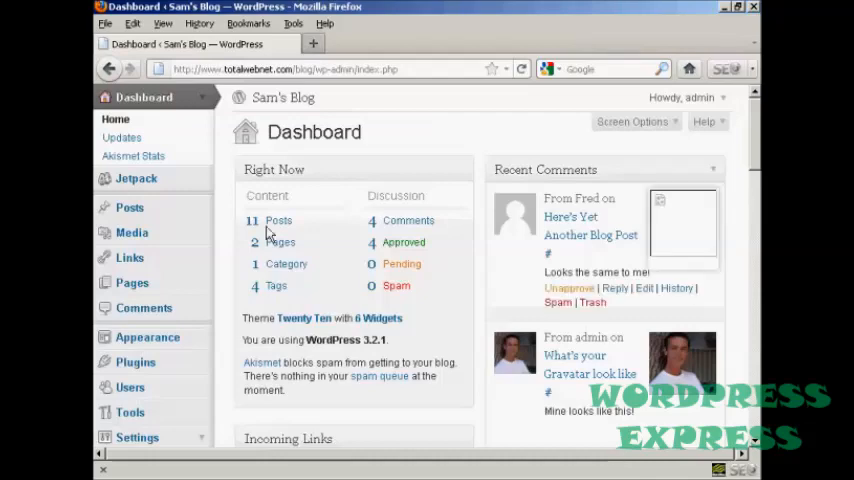
# - View the All Links list and pick the Suggest Ideas link for editing
pyautogui.click(135, 260)
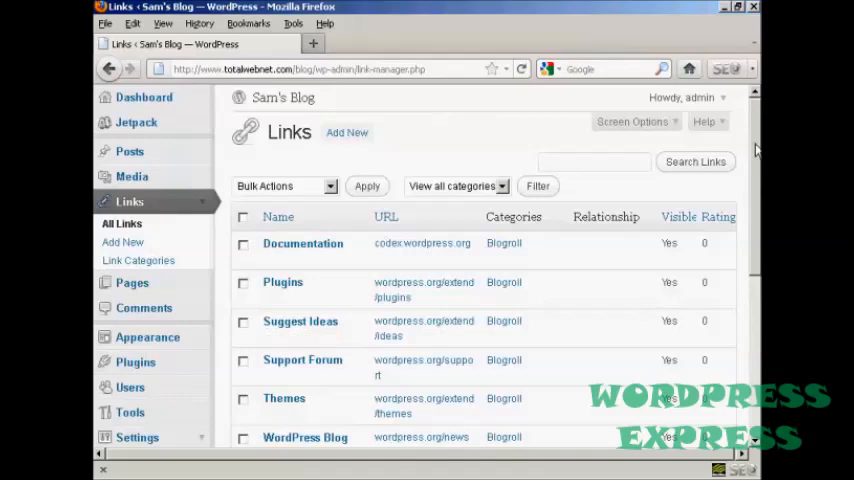
pyautogui.moveTo(755, 140); pyautogui.dragTo(755, 182)
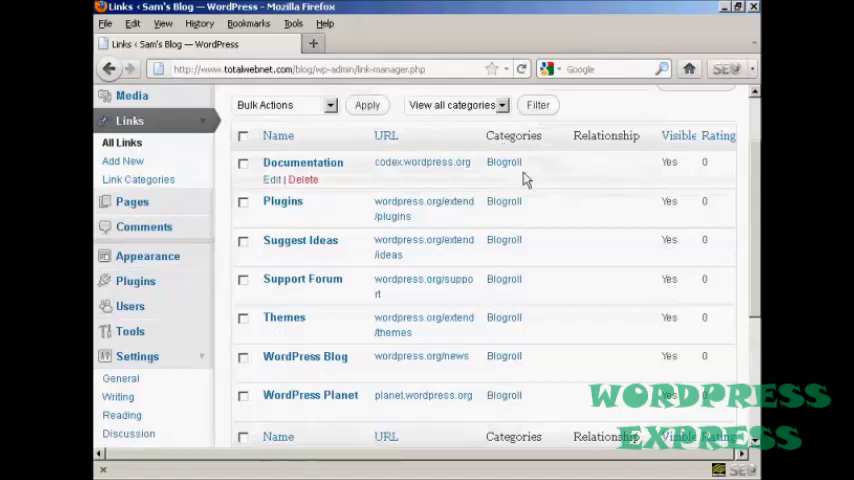
pyautogui.scroll(-1, 490, 250)
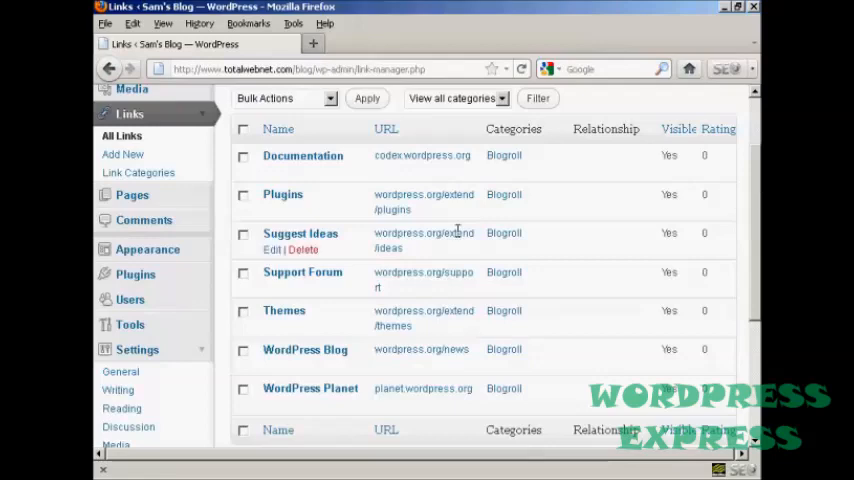
pyautogui.moveTo(300, 240)
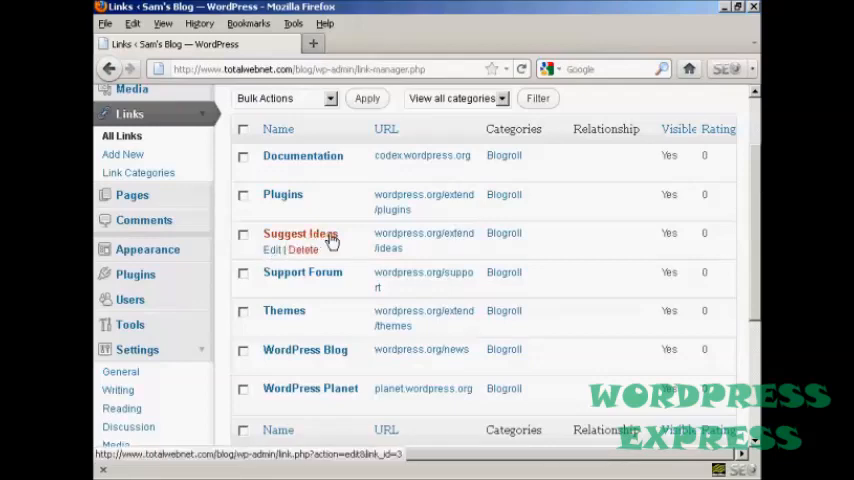
pyautogui.click(273, 250)
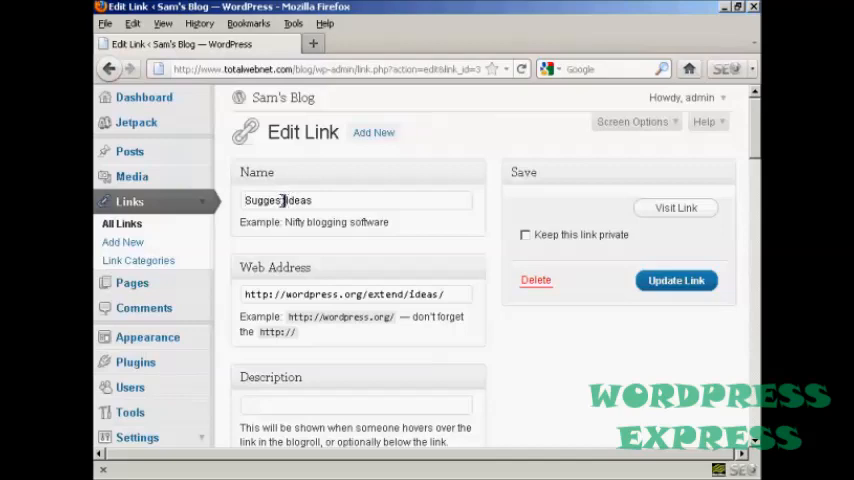
# - Change the link name from Suggest Ideas to New Ideas Area and update it
pyautogui.moveTo(283, 200); pyautogui.dragTo(222, 207)
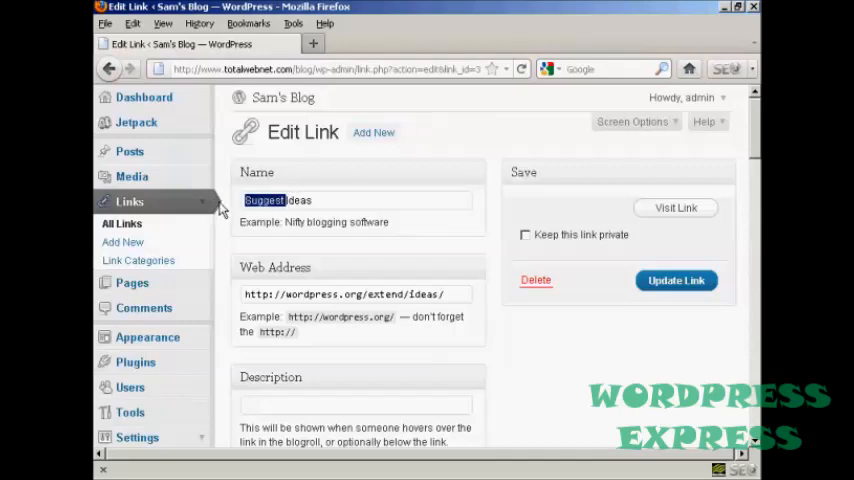
pyautogui.write('New')
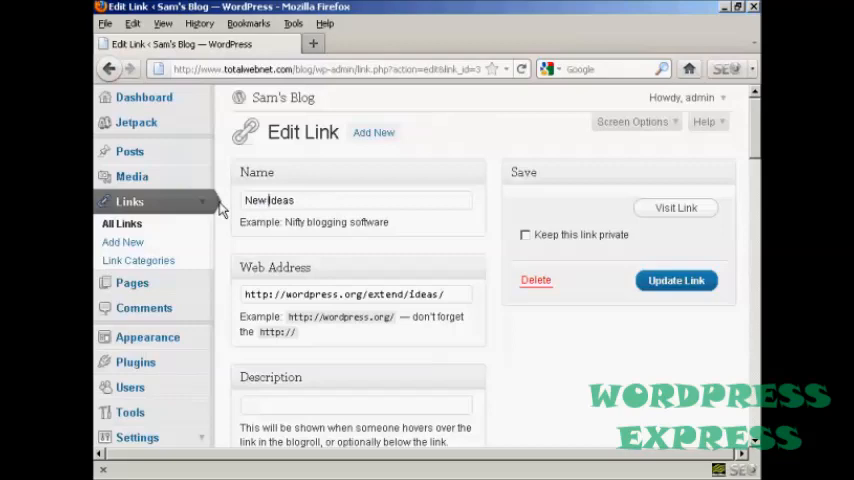
pyautogui.press('Right')
pyautogui.press('Right')
pyautogui.press('Right')
pyautogui.press('Right')
pyautogui.write('Ar')
pyautogui.write('ea')
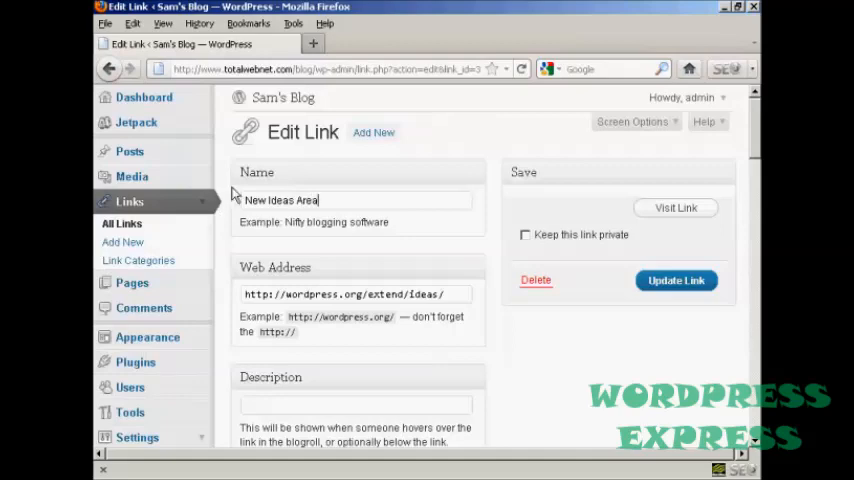
pyautogui.click(680, 287)
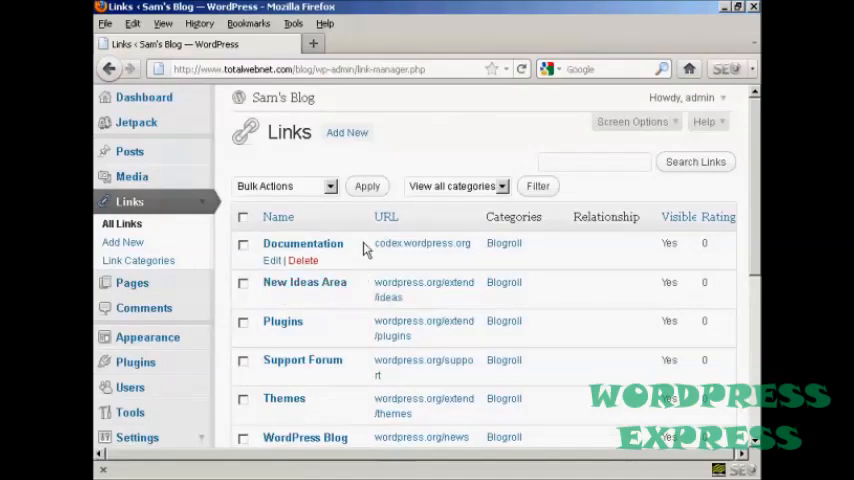
pyautogui.click(124, 244)
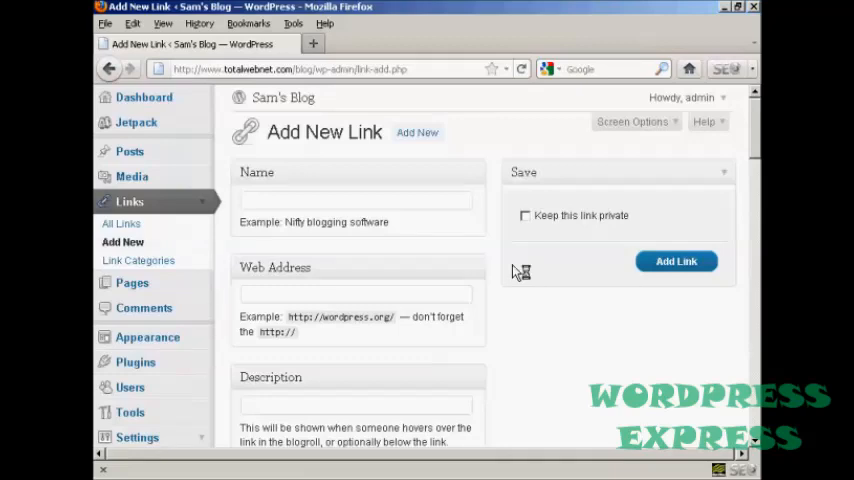
pyautogui.write('Google')
pyautogui.click(257, 293)
pyautogui.write('http:/')
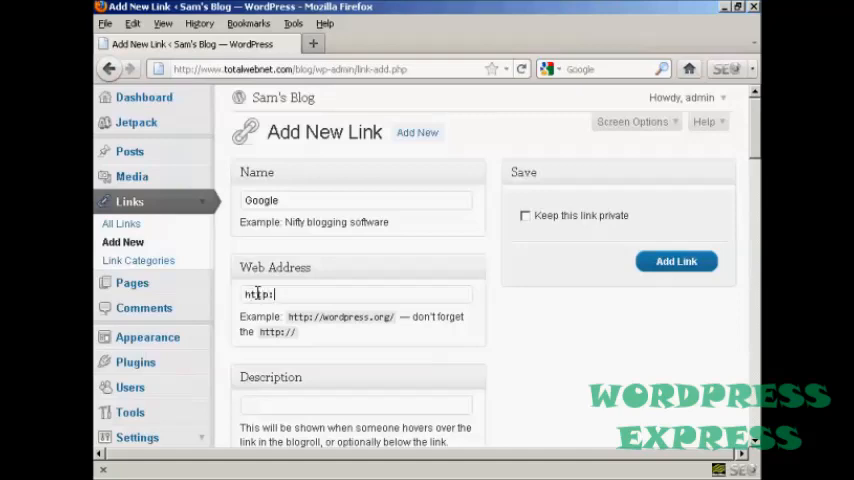
pyautogui.write('/www')
pyautogui.write('.google.com')
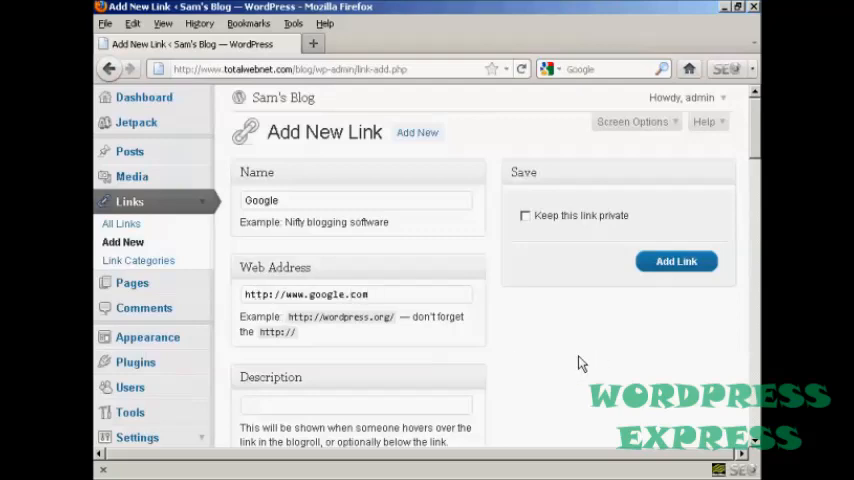
pyautogui.scroll(-2, 582, 363)
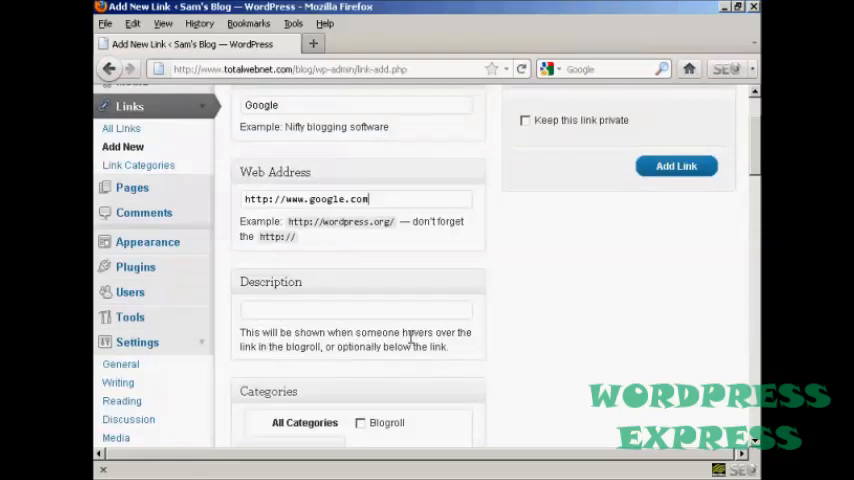
pyautogui.click(266, 311)
pyautogui.write('Search ')
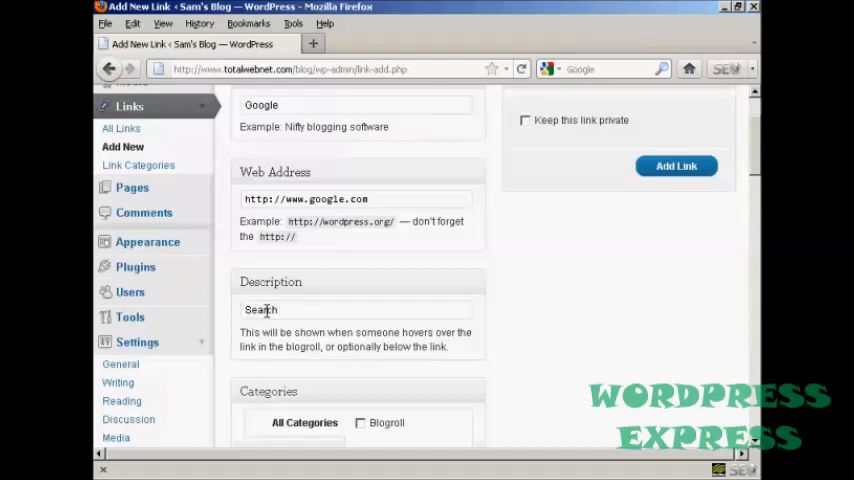
pyautogui.write('engine')
pyautogui.scroll(-2, 466, 342)
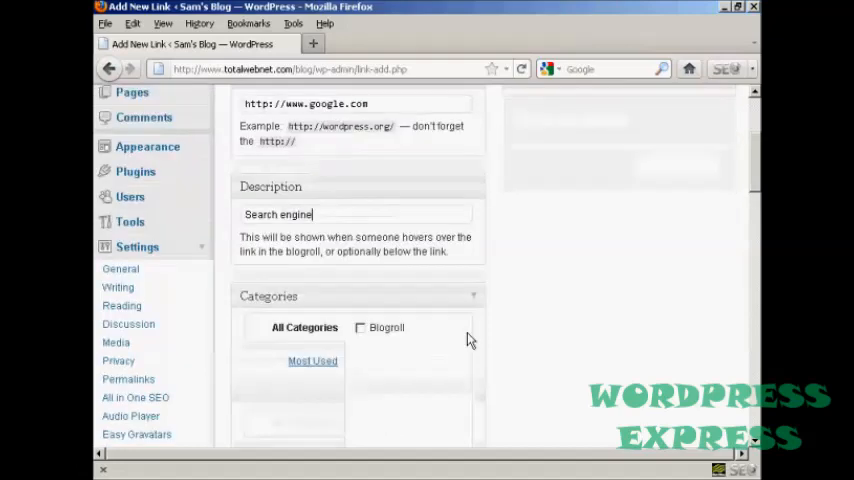
pyautogui.click(361, 328)
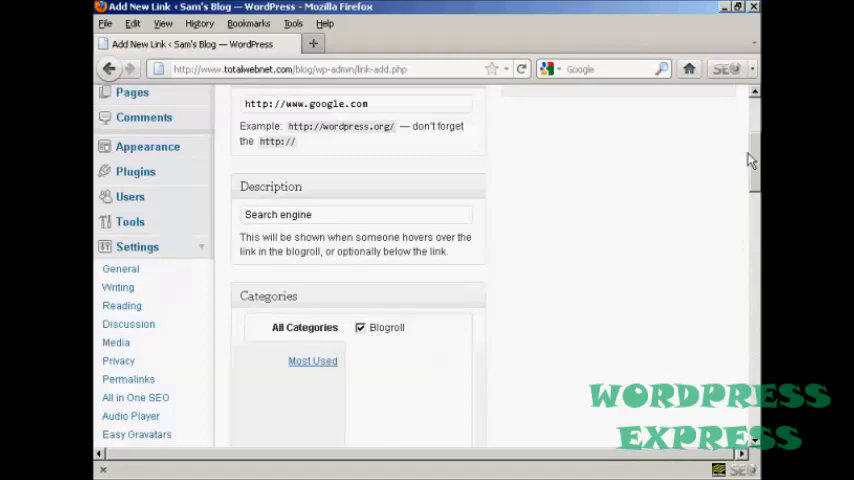
pyautogui.scroll(5, 750, 158)
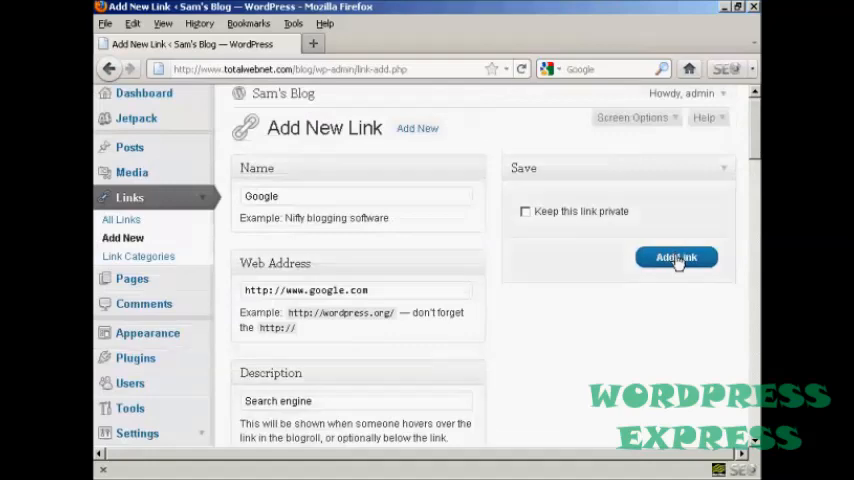
pyautogui.click(678, 260)
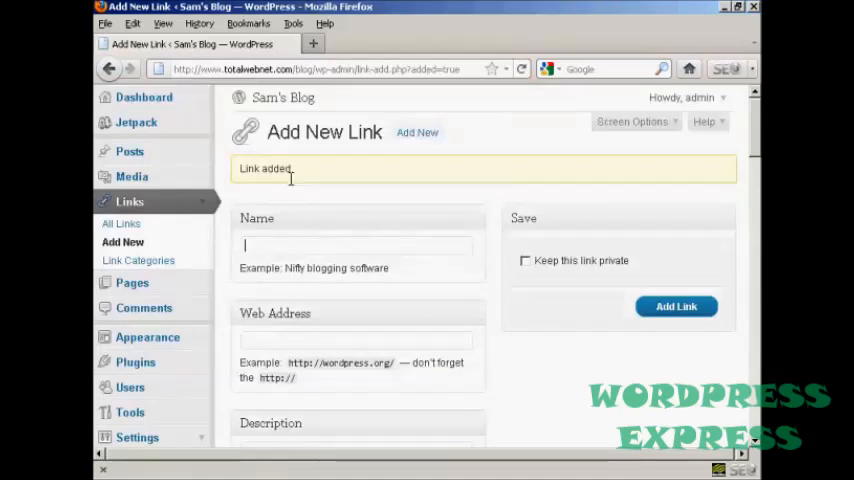
pyautogui.click(140, 260)
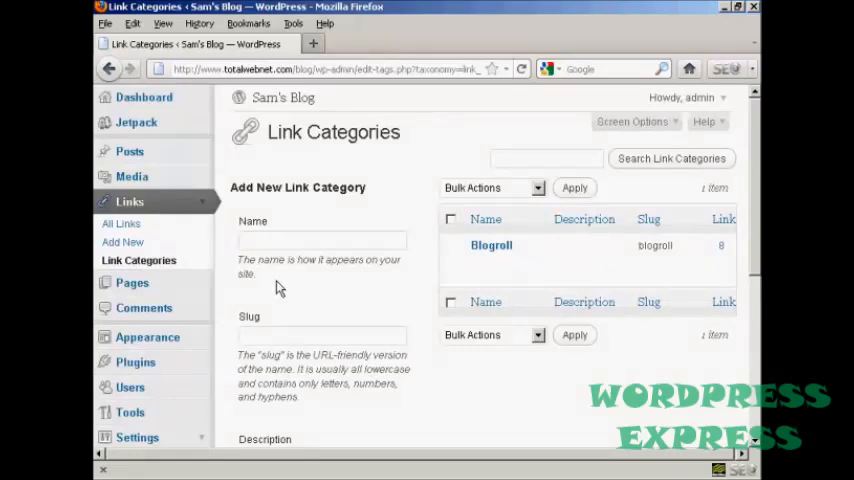
# - Enter the category name Quick Links, slug quick_links and description 'Fast links to other sites'
pyautogui.click(250, 240)
pyautogui.write('Quick Li')
pyautogui.write('nks')
pyautogui.click(279, 334)
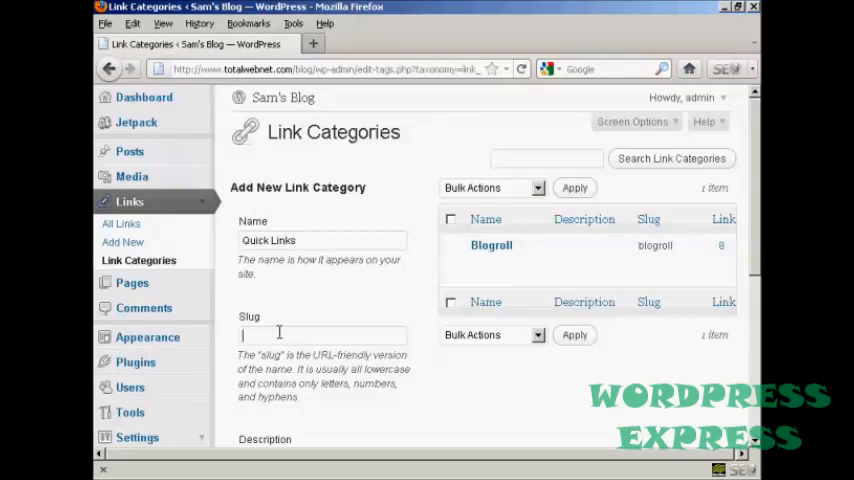
pyautogui.click(279, 332)
pyautogui.write('quick_links')
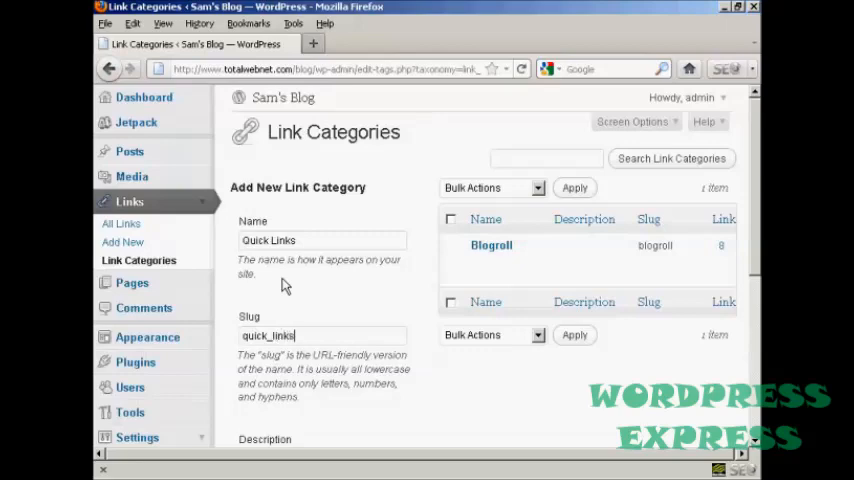
pyautogui.scroll(-4, 290, 290)
pyautogui.scroll(-2, 320, 300)
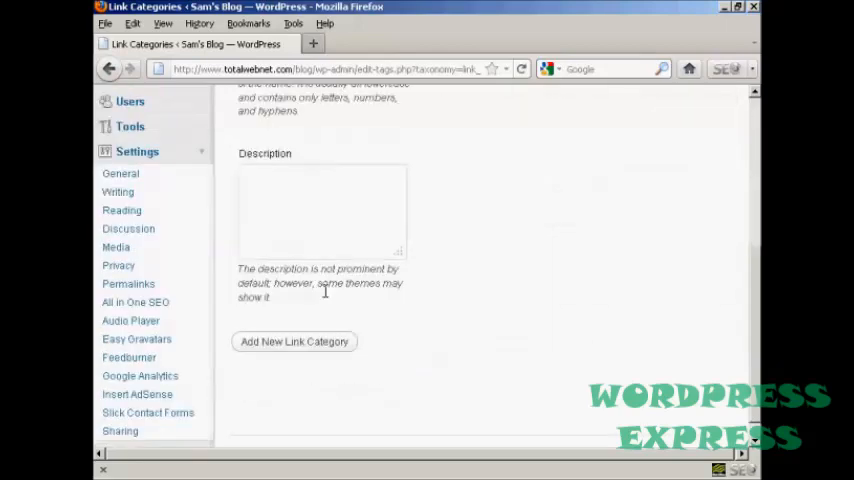
pyautogui.scroll(2, 325, 291)
pyautogui.click(268, 278)
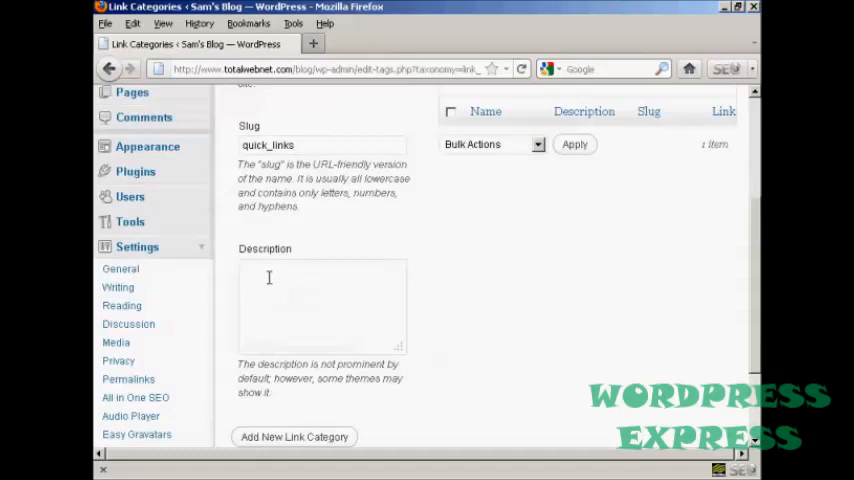
pyautogui.write('Fast l')
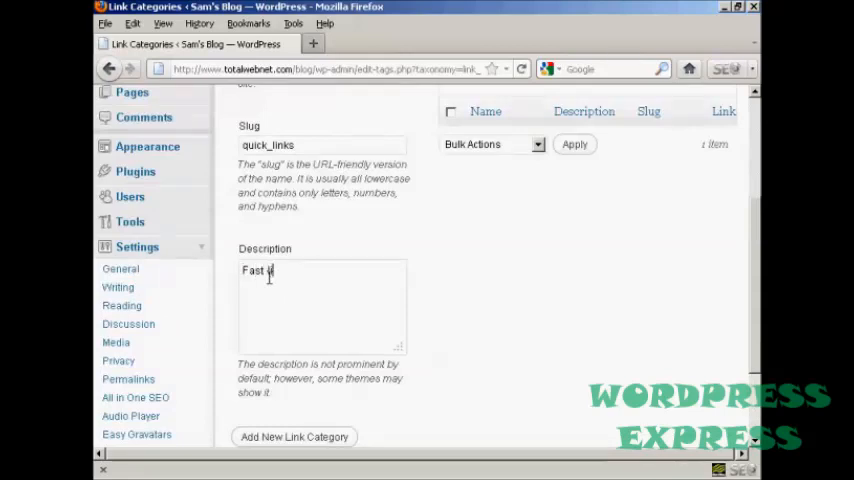
pyautogui.write('inks to o')
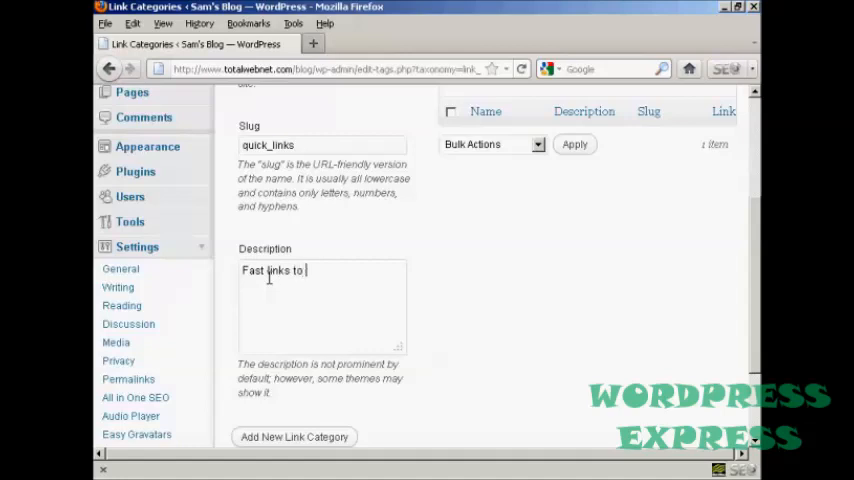
pyautogui.write('ther ')
pyautogui.write('sites')
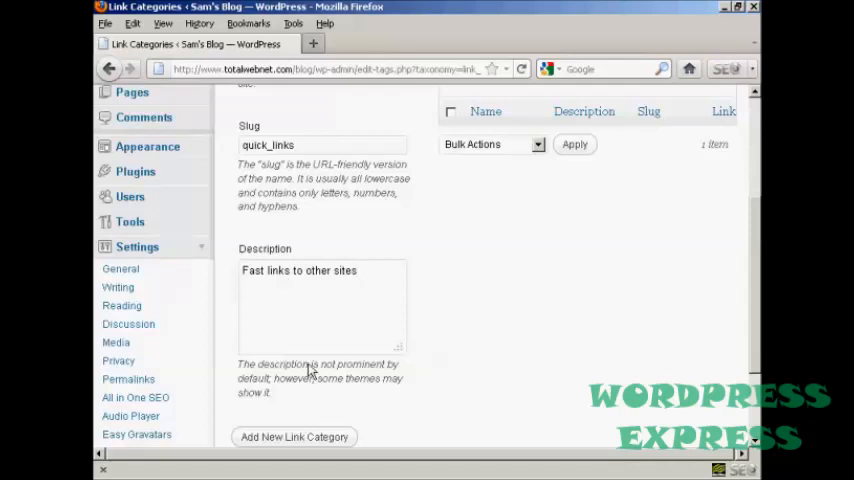
# - Submit the Quick Links category so it joins Blogroll in the list
pyautogui.click(322, 440)
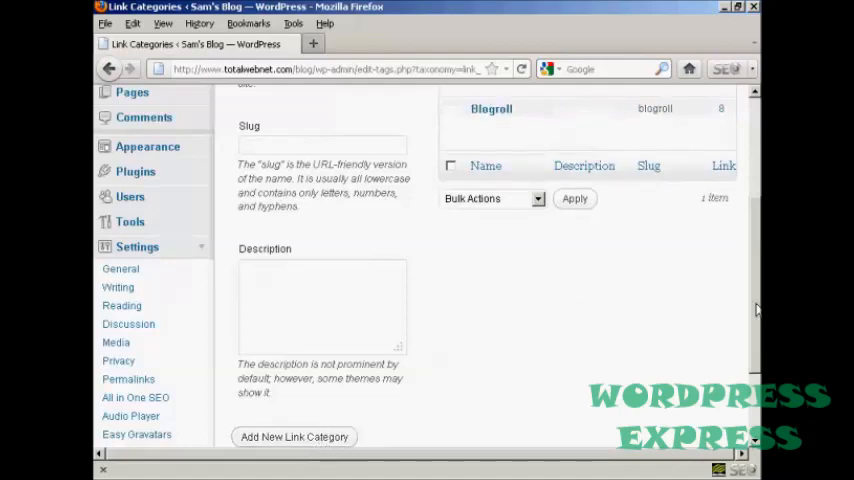
pyautogui.scroll(5, 670, 313)
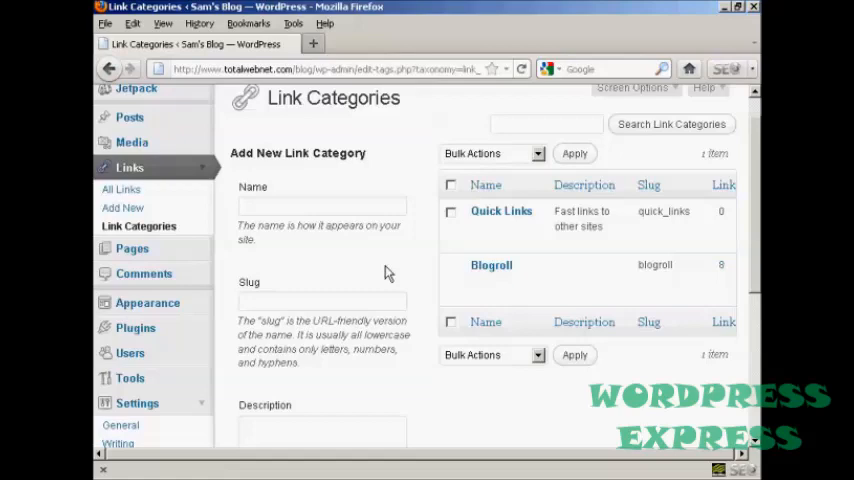
# - Go to Appearance > Widgets to manage the sidebar widget areas
pyautogui.click(180, 306)
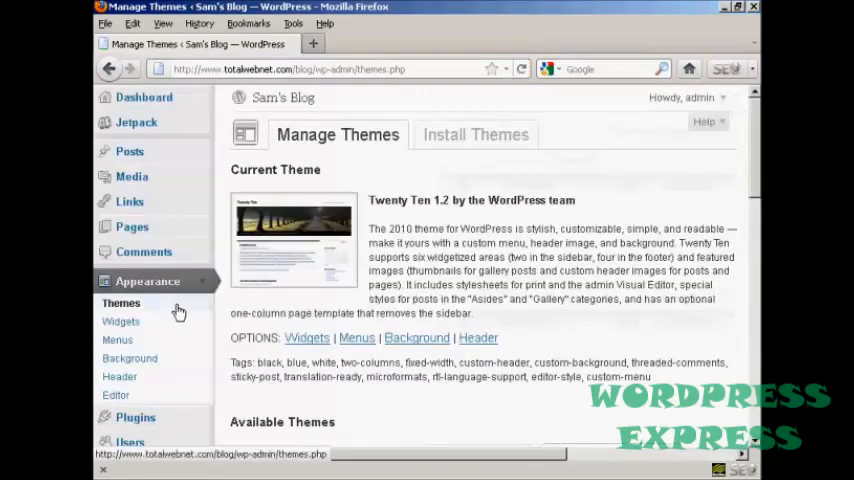
pyautogui.click(121, 321)
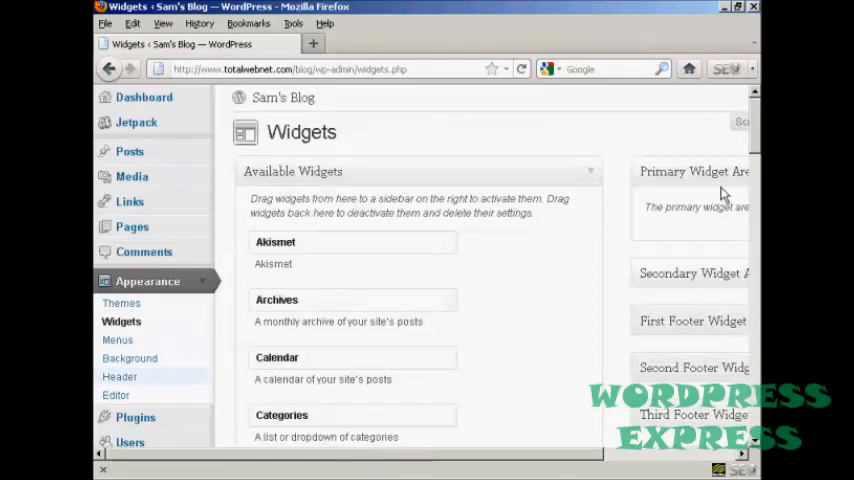
pyautogui.moveTo(756, 120); pyautogui.dragTo(756, 154)
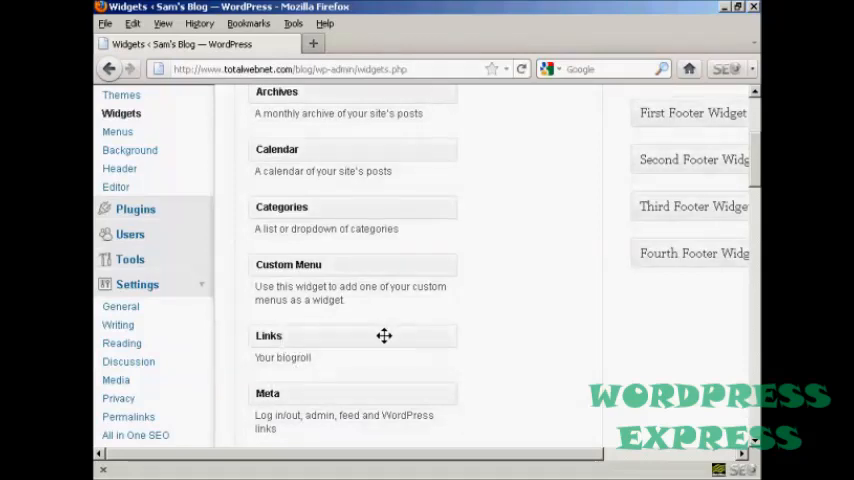
pyautogui.moveTo(757, 160); pyautogui.dragTo(757, 92)
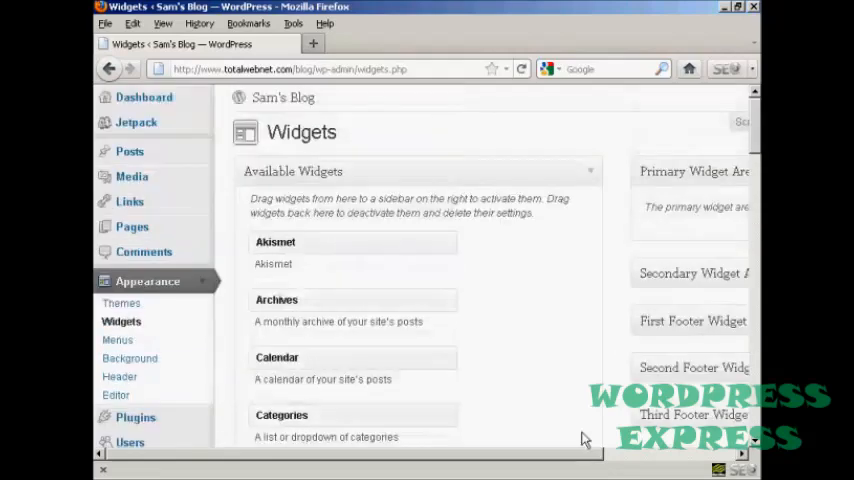
pyautogui.moveTo(595, 457); pyautogui.dragTo(740, 457)
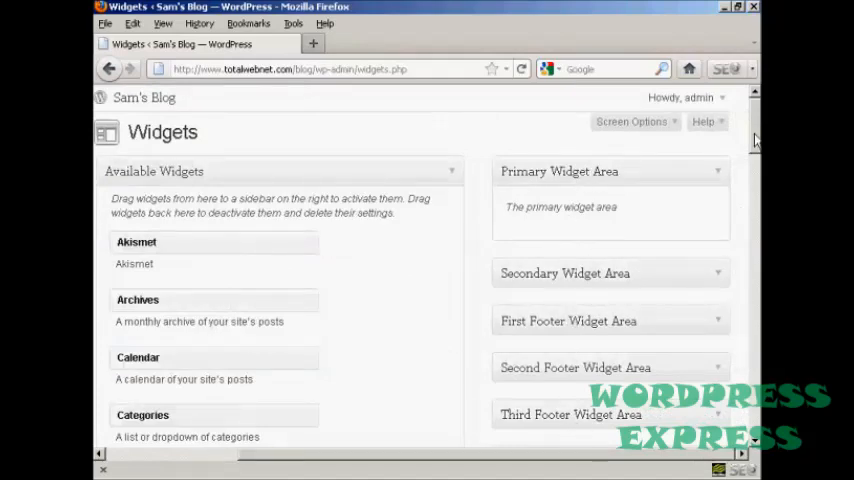
pyautogui.moveTo(755, 120); pyautogui.dragTo(755, 158)
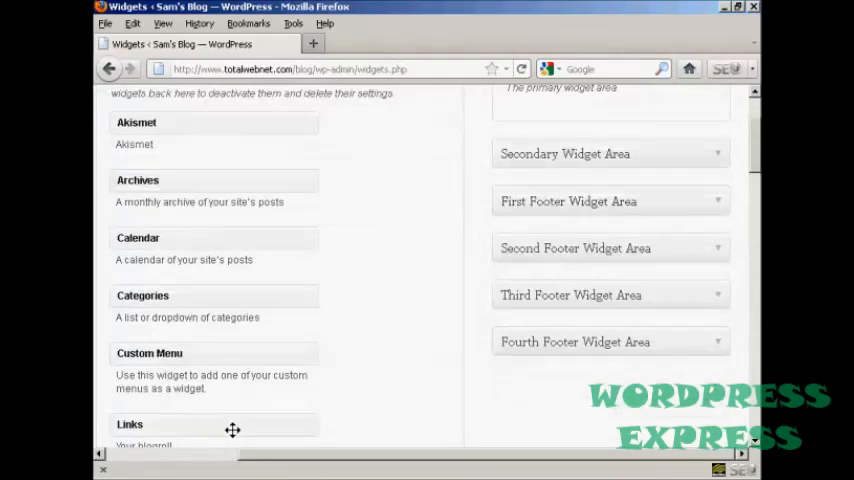
# - Place a Links widget in Primary Widget Area showing Blogroll, save it, and visit the live blog
pyautogui.moveTo(232, 430)
pyautogui.mouseDown()
pyautogui.moveTo(630, 88)
pyautogui.moveTo(626, 149)
pyautogui.mouseUp()
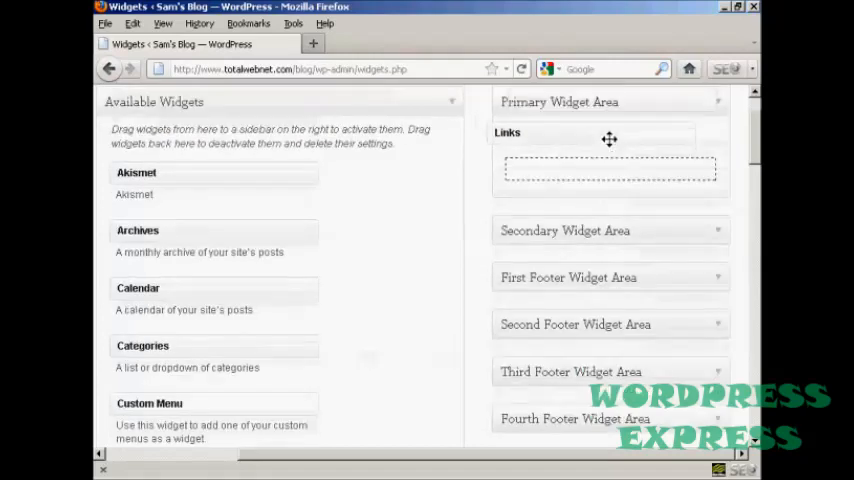
pyautogui.moveTo(626, 149); pyautogui.dragTo(626, 149)
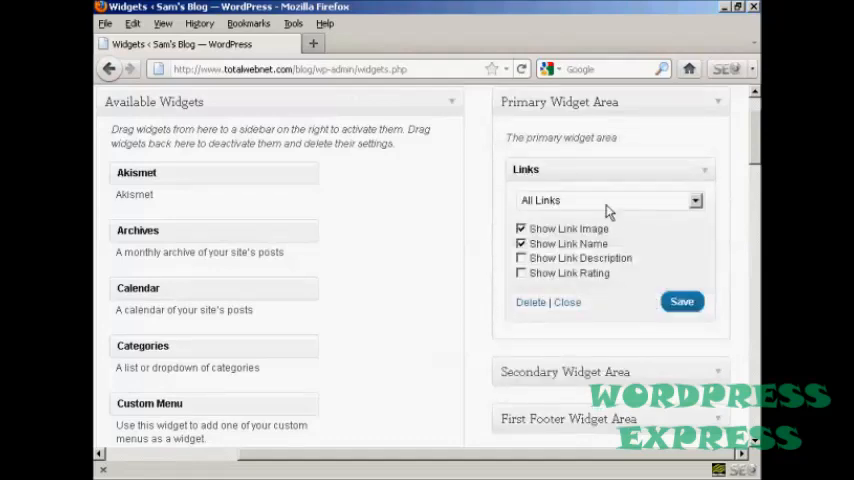
pyautogui.click(696, 203)
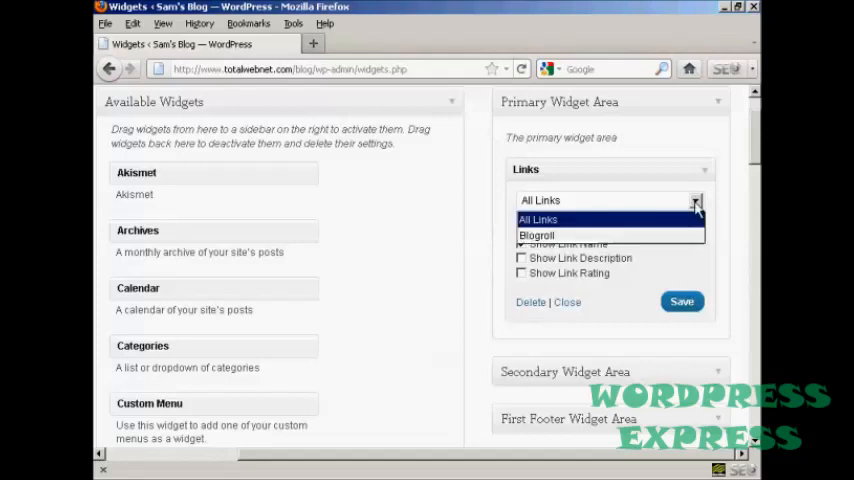
pyautogui.click(550, 237)
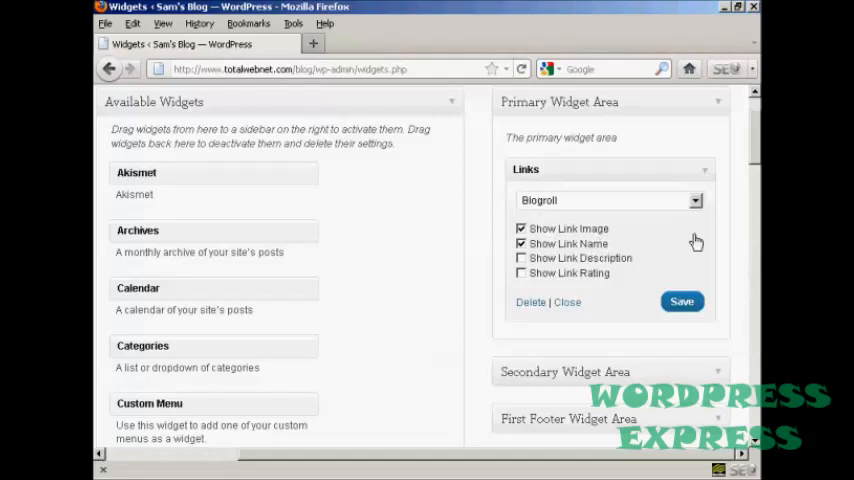
pyautogui.click(683, 303)
pyautogui.moveTo(755, 140); pyautogui.dragTo(755, 120)
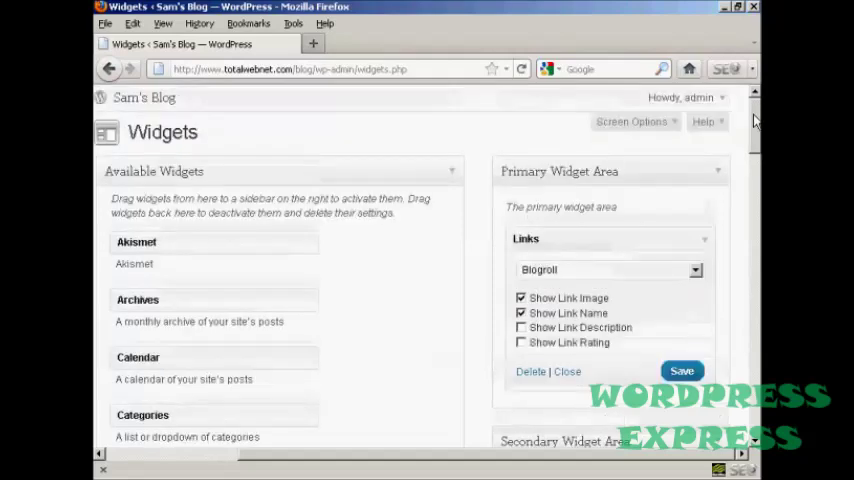
pyautogui.click(150, 100)
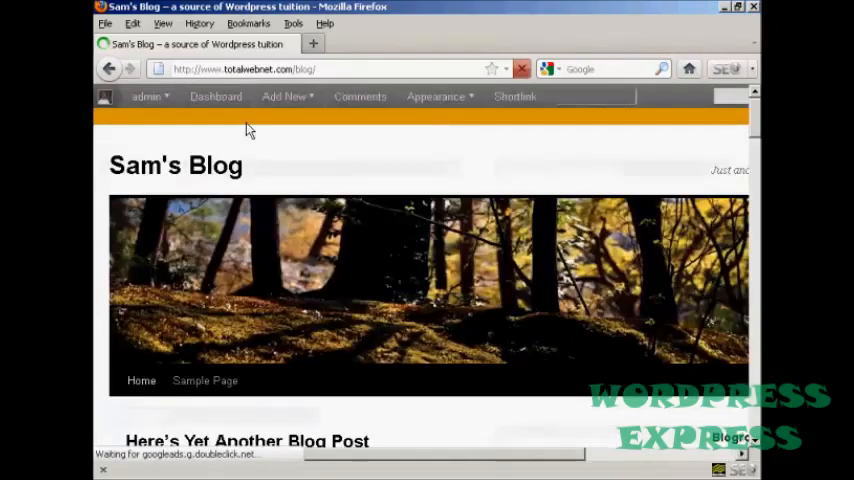
pyautogui.moveTo(580, 458); pyautogui.dragTo(720, 458)
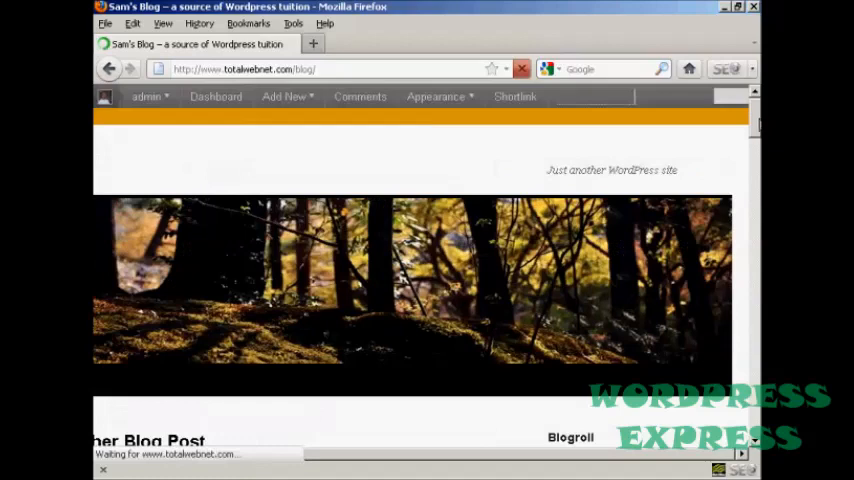
pyautogui.moveTo(752, 104); pyautogui.dragTo(752, 178)
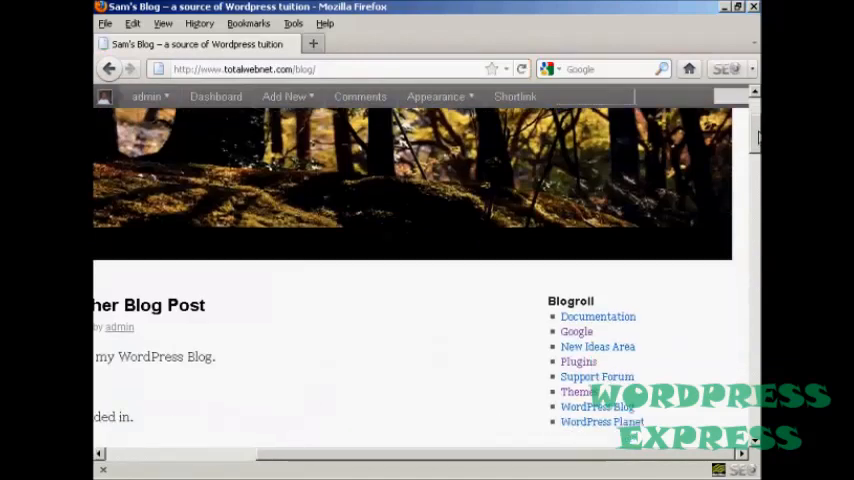